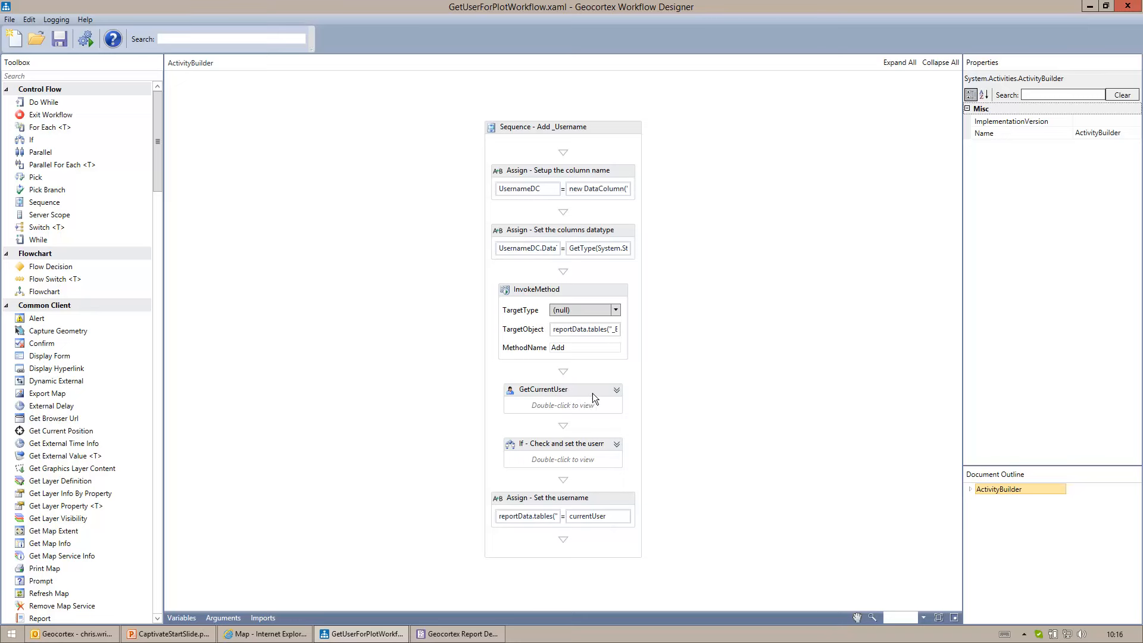
- Examine the GetCurrentUser activity's outputs and the target expression of the "Set the username" assignment in the workflow
click(617, 392)
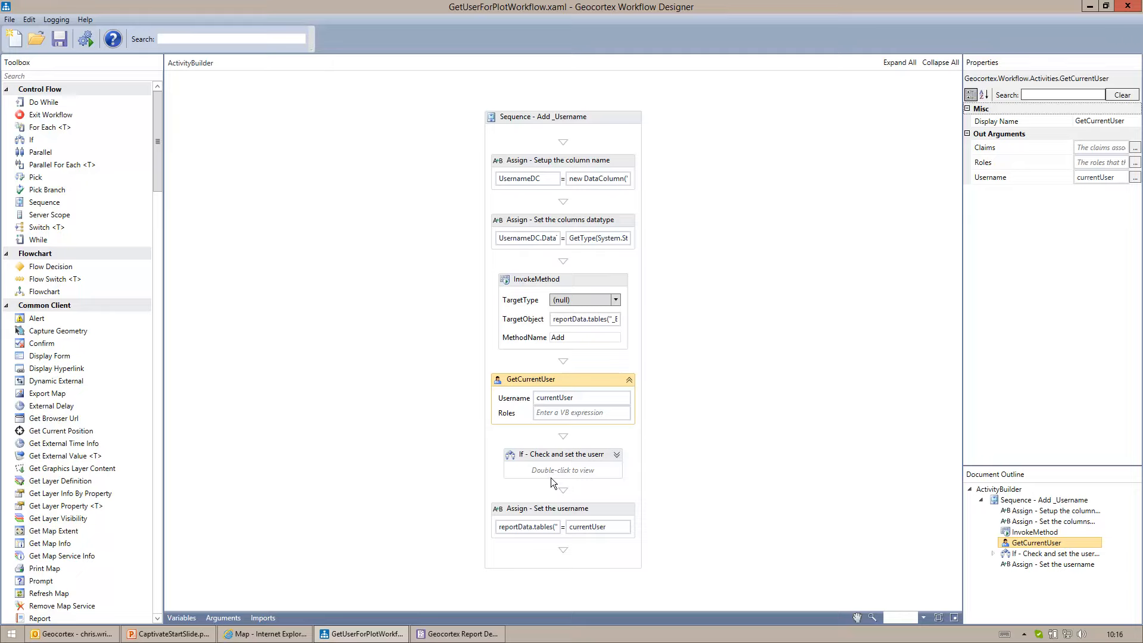
click(529, 527)
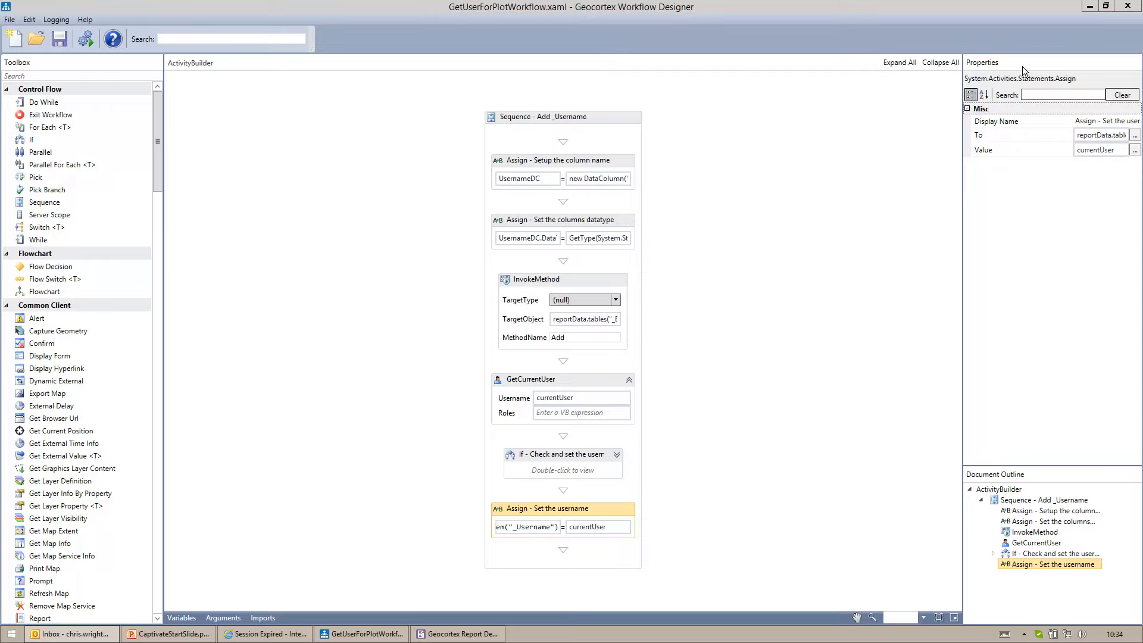
click(1085, 9)
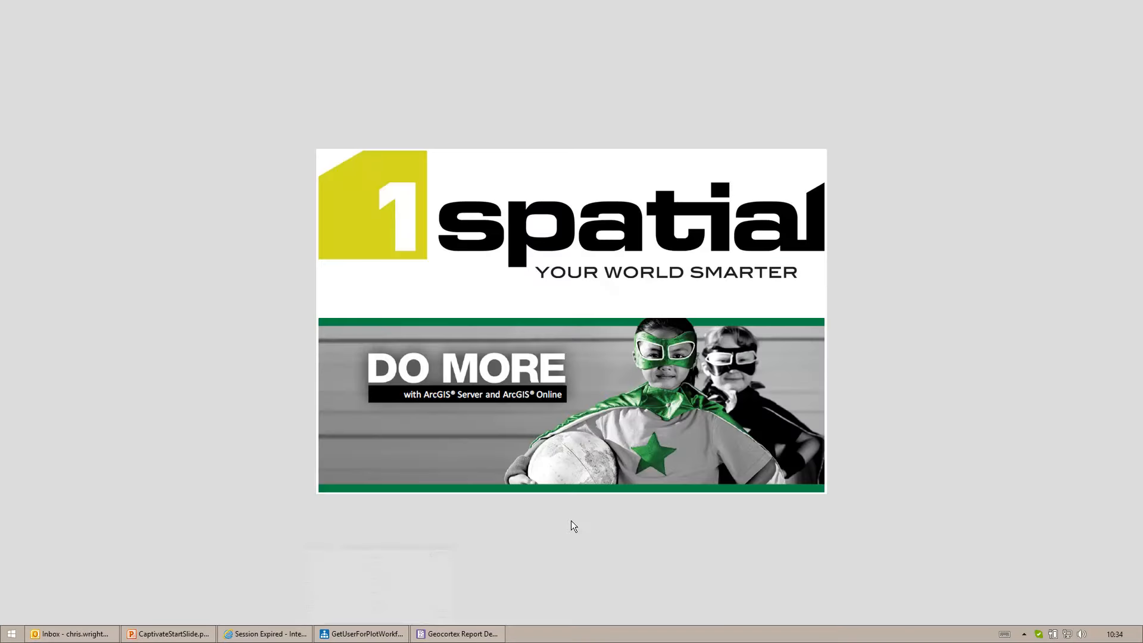
- Switch to Geocortex Report Designer and review the data field settings of the Username text box in the print template
click(462, 635)
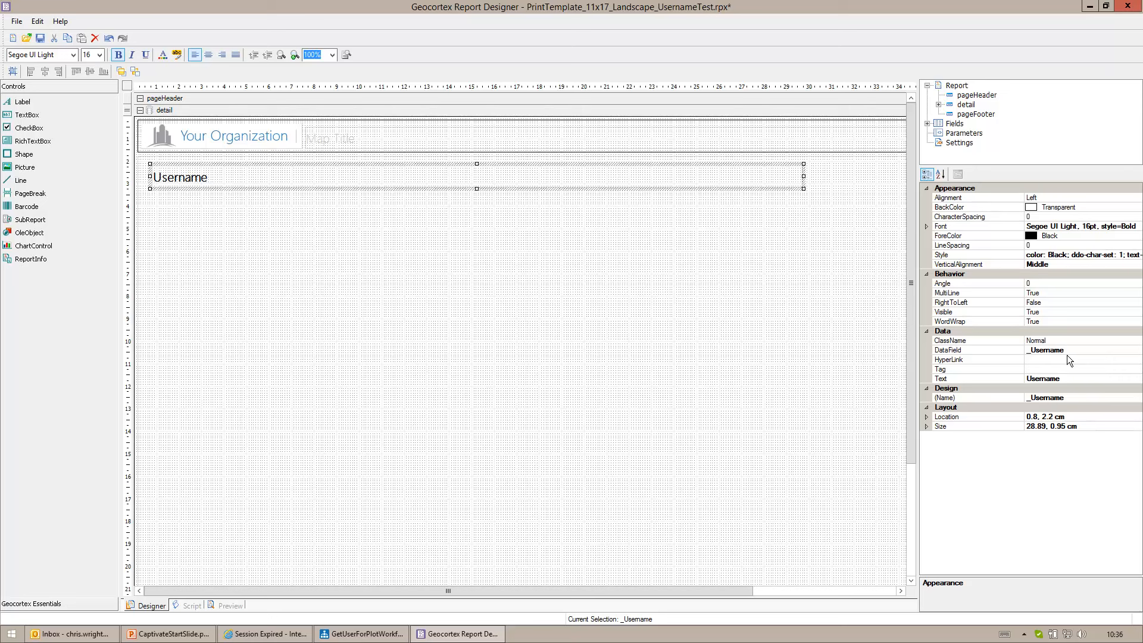
click(1090, 7)
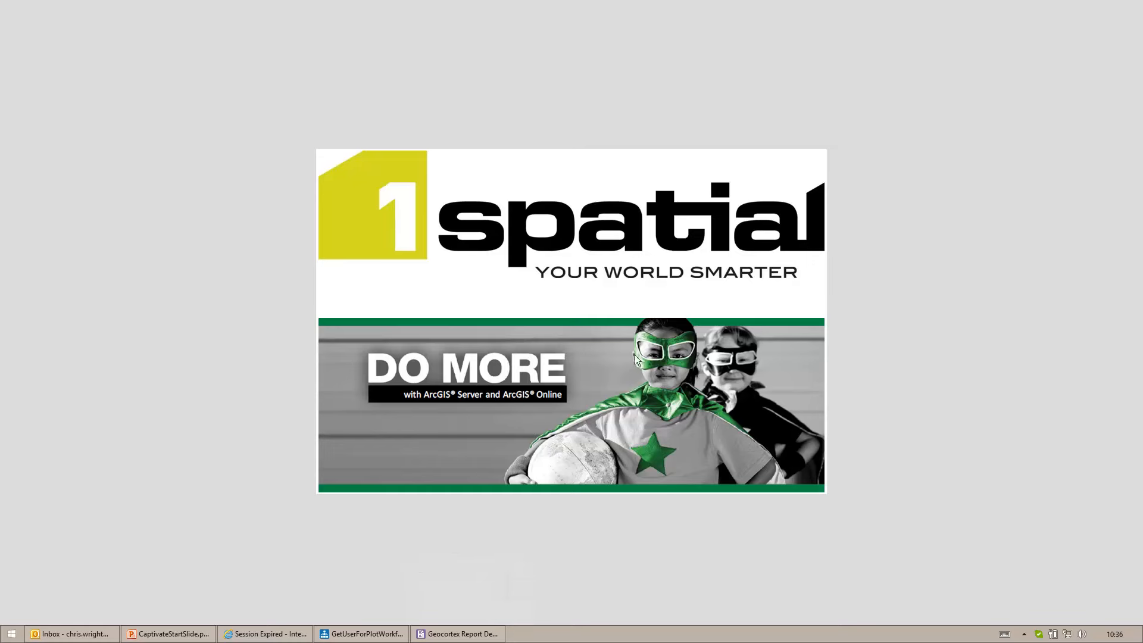
- Switch to the browser, return to Geocortex Essentials Manager from the expired session, and open the Training Data site's print templates
click(271, 634)
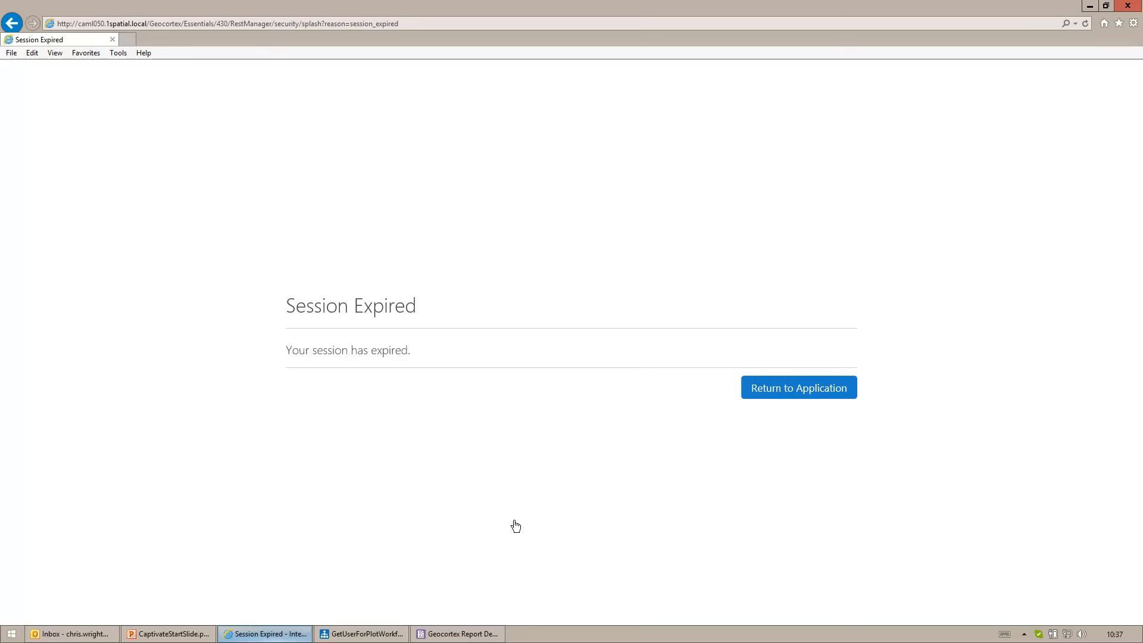
click(794, 396)
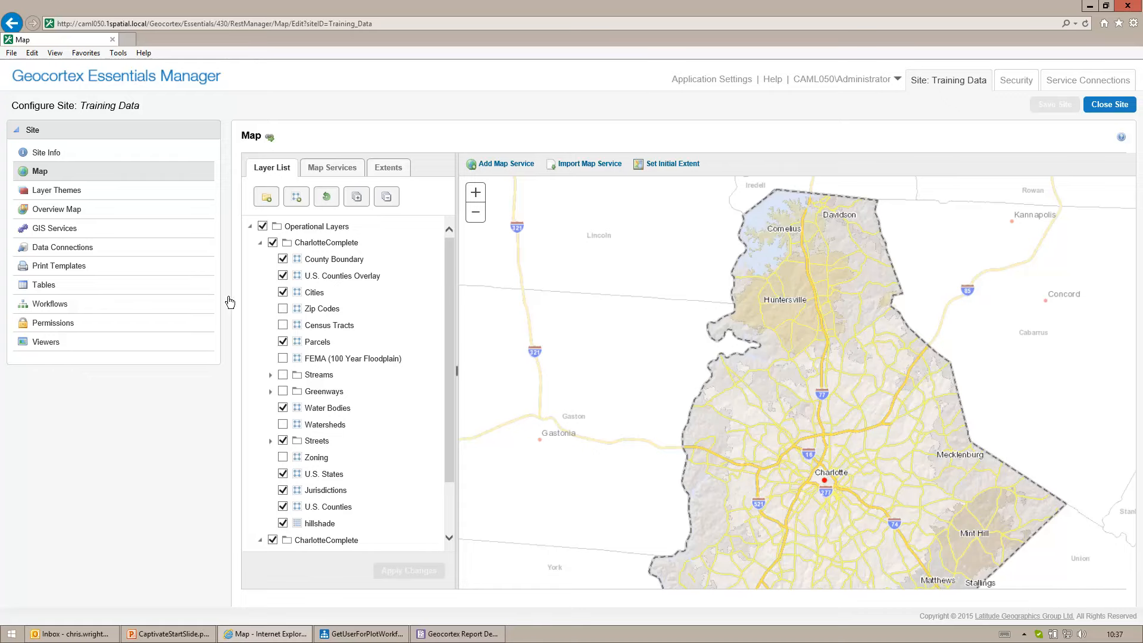
click(65, 265)
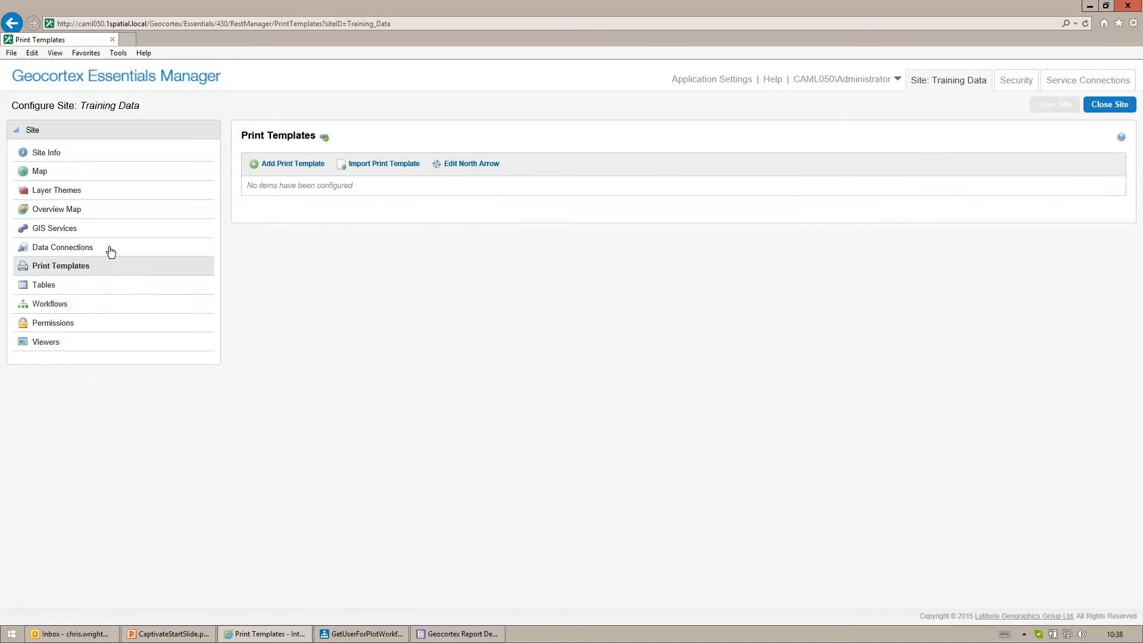
- Add a print template named "A4 Username Test" using PrintTemplate_11x17_Landscape_UsernameTest.rpx from Resources/PrintTemplates
click(273, 166)
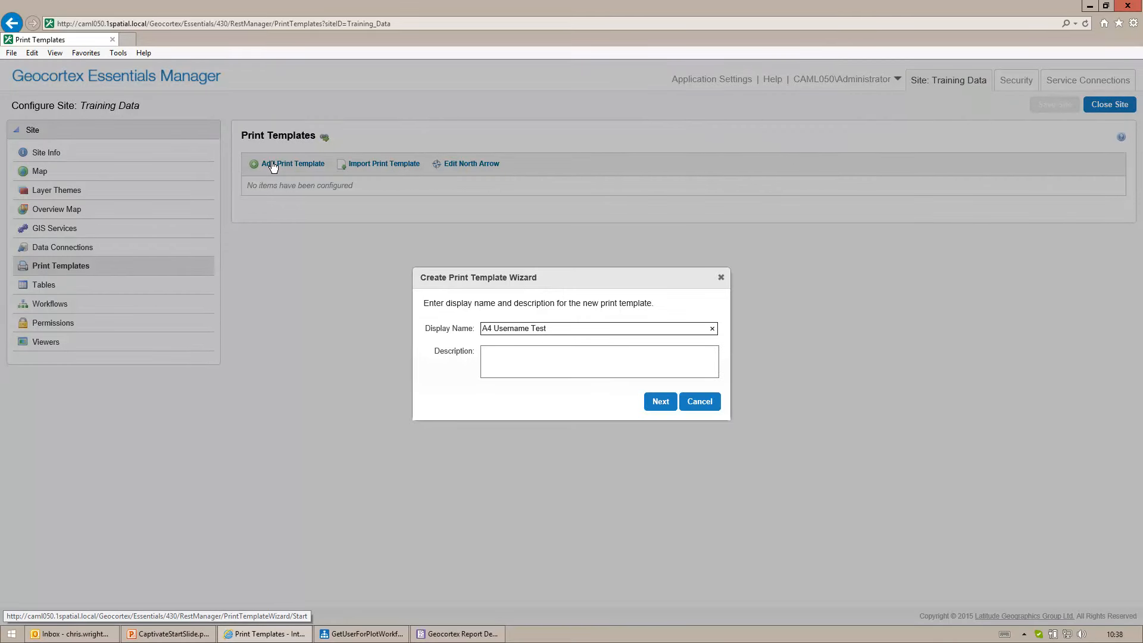
click(661, 402)
scroll(660, 404, down, 3)
double_click(583, 426)
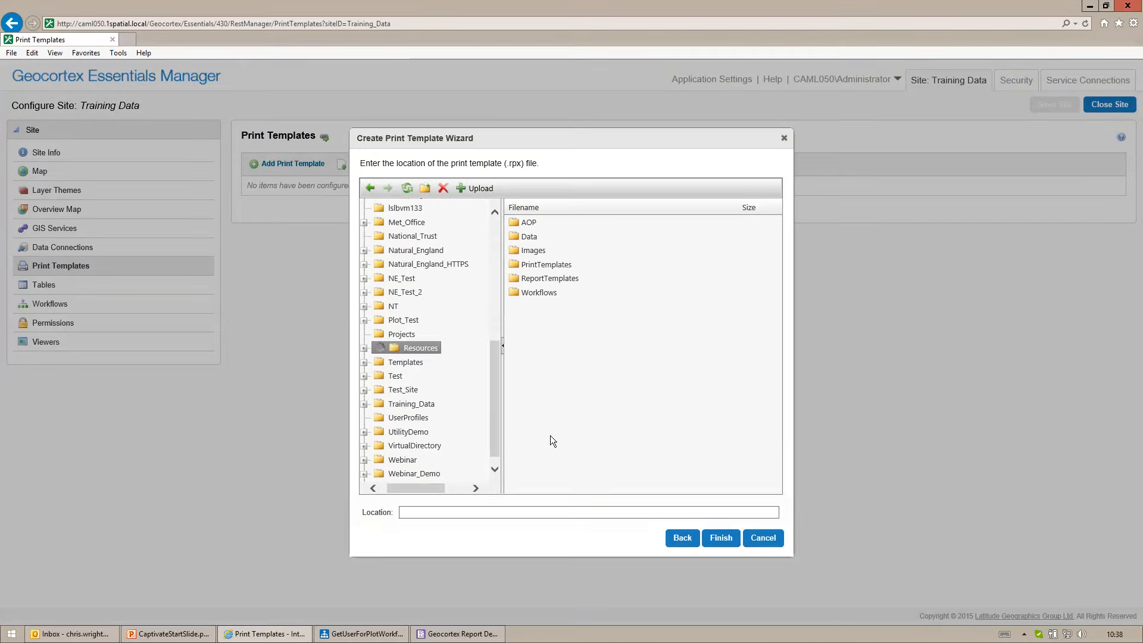
double_click(543, 266)
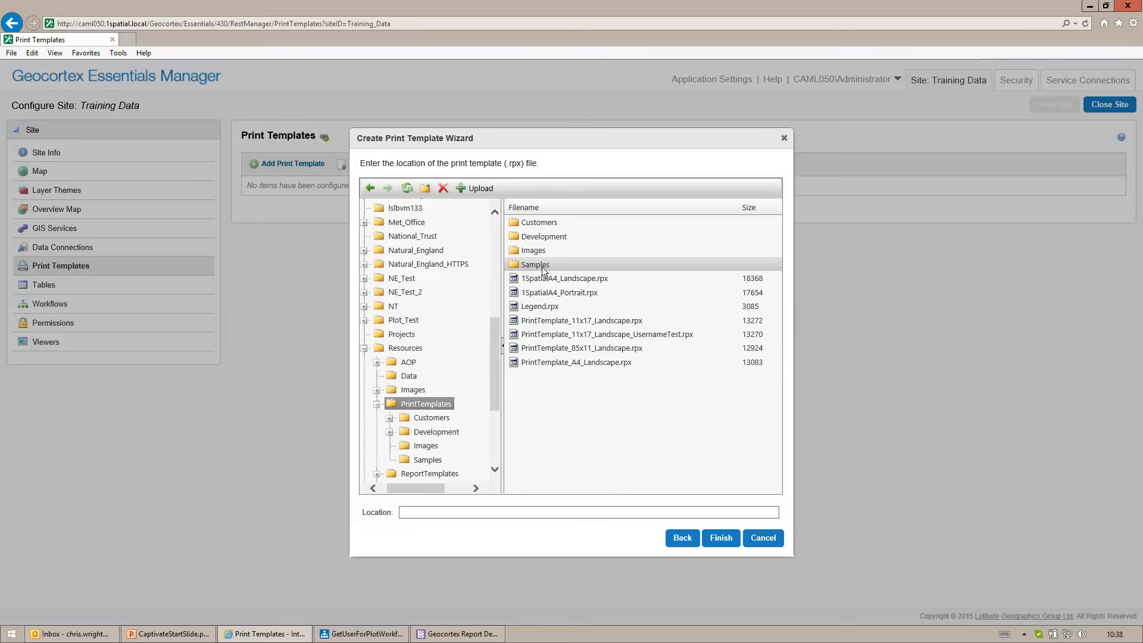
click(630, 334)
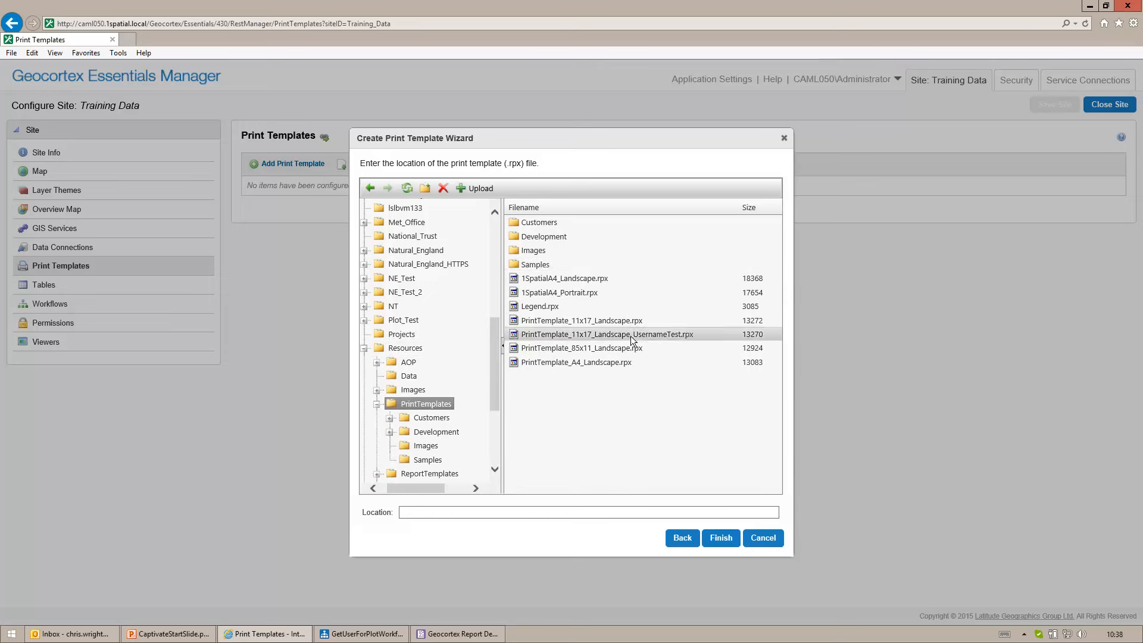
click(720, 539)
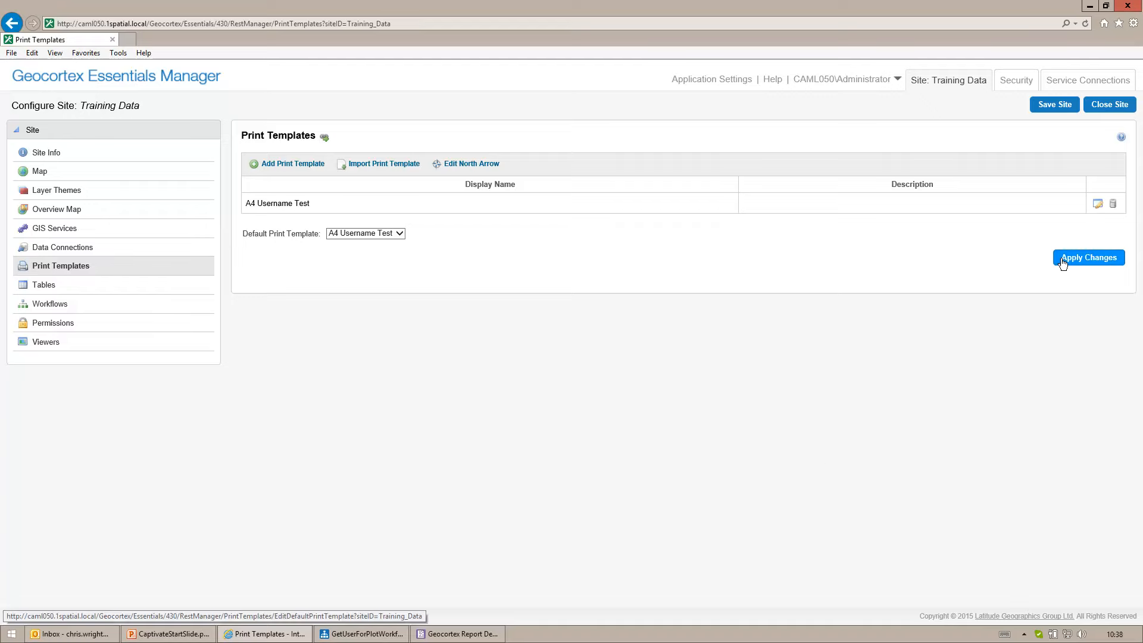
- Set the A4 Username Test template's transform workflow to GetUserForPlotWorkflow.xaml from Resources/Workflows and apply the details
click(1099, 206)
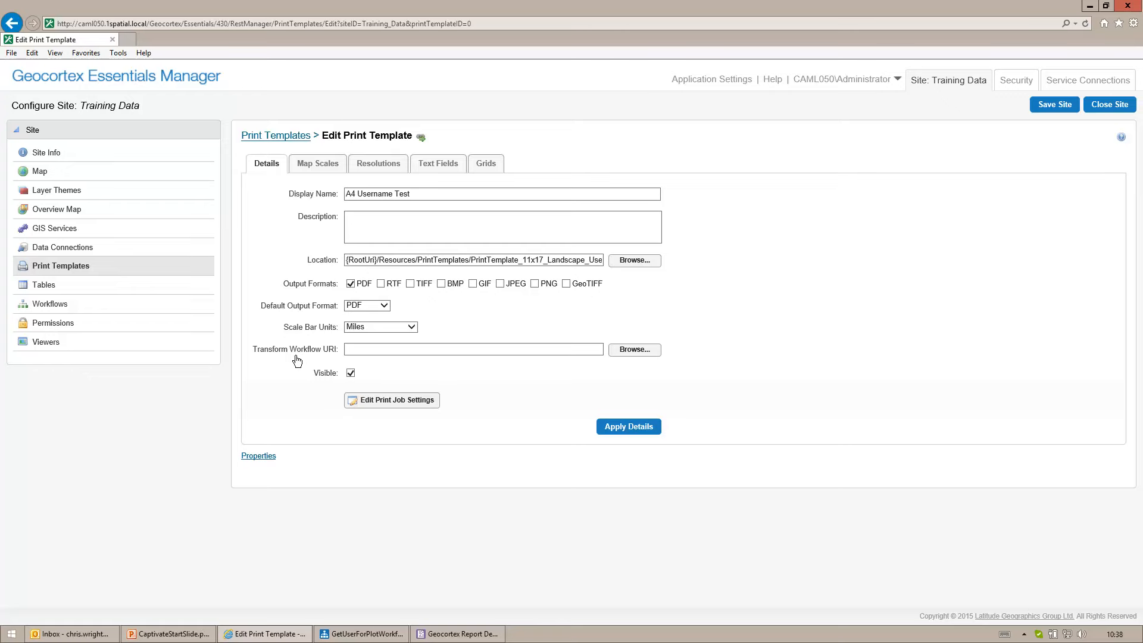
click(634, 350)
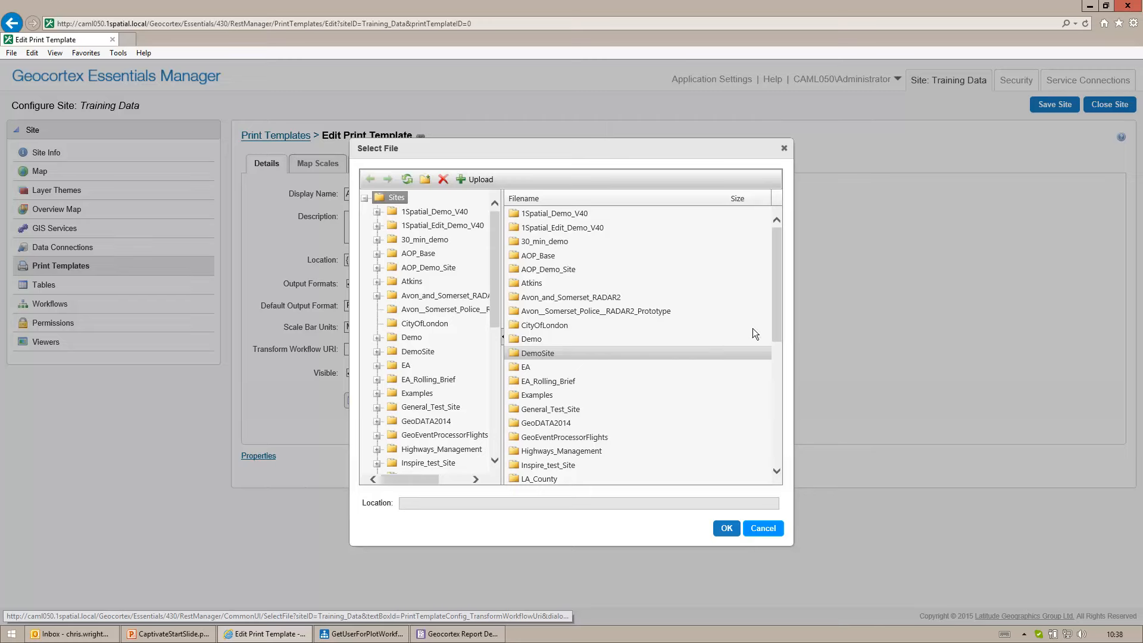
drag(774, 323, 774, 429)
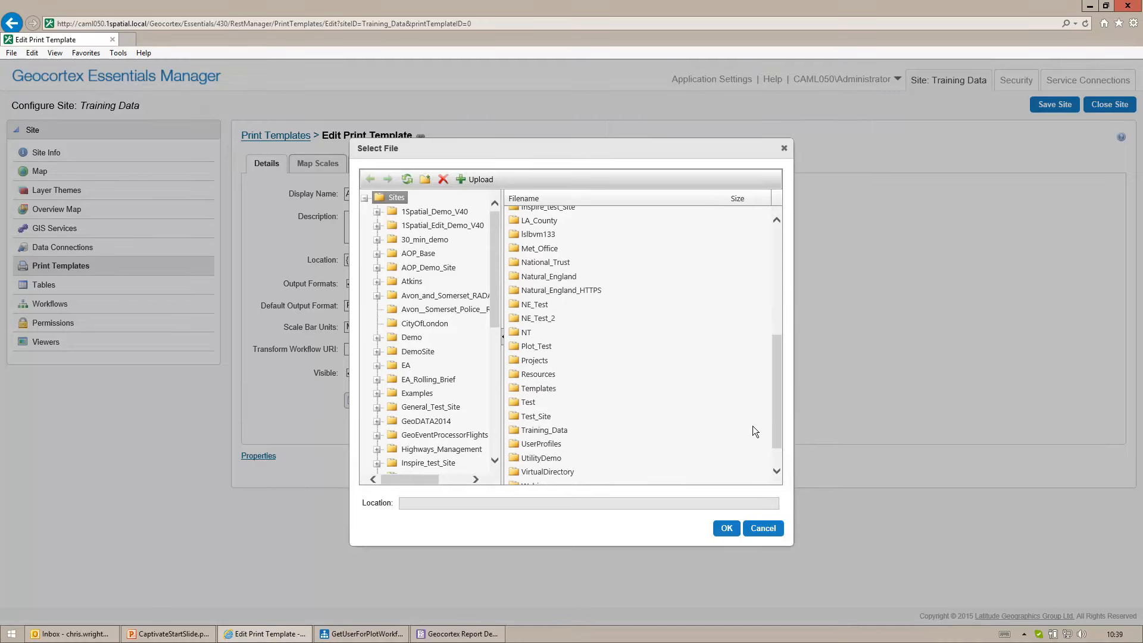
double_click(534, 375)
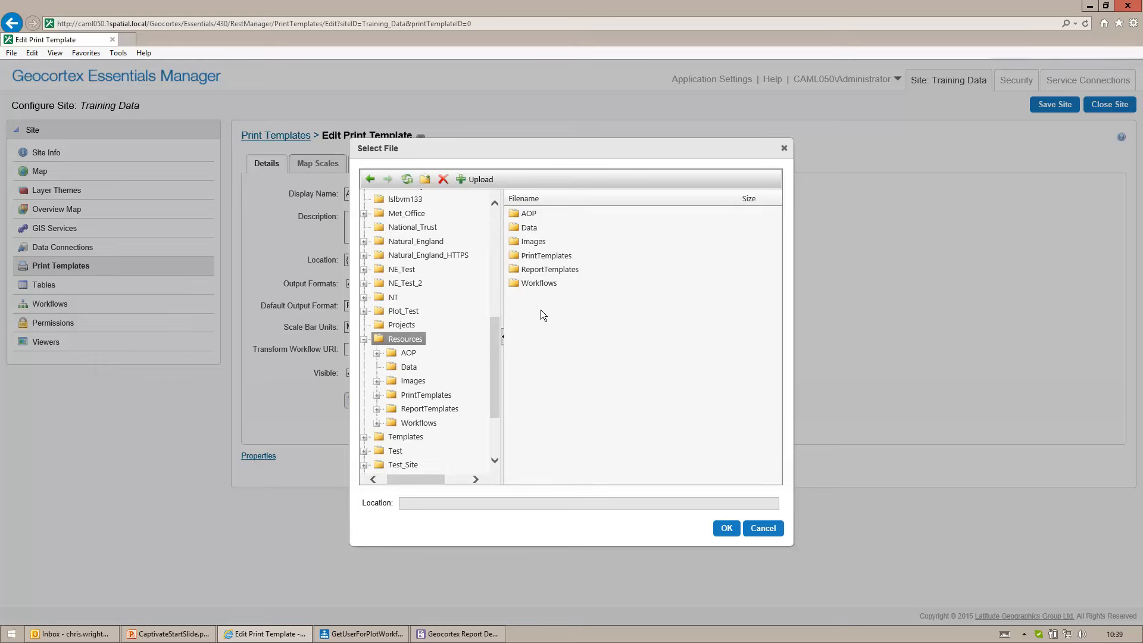
double_click(543, 285)
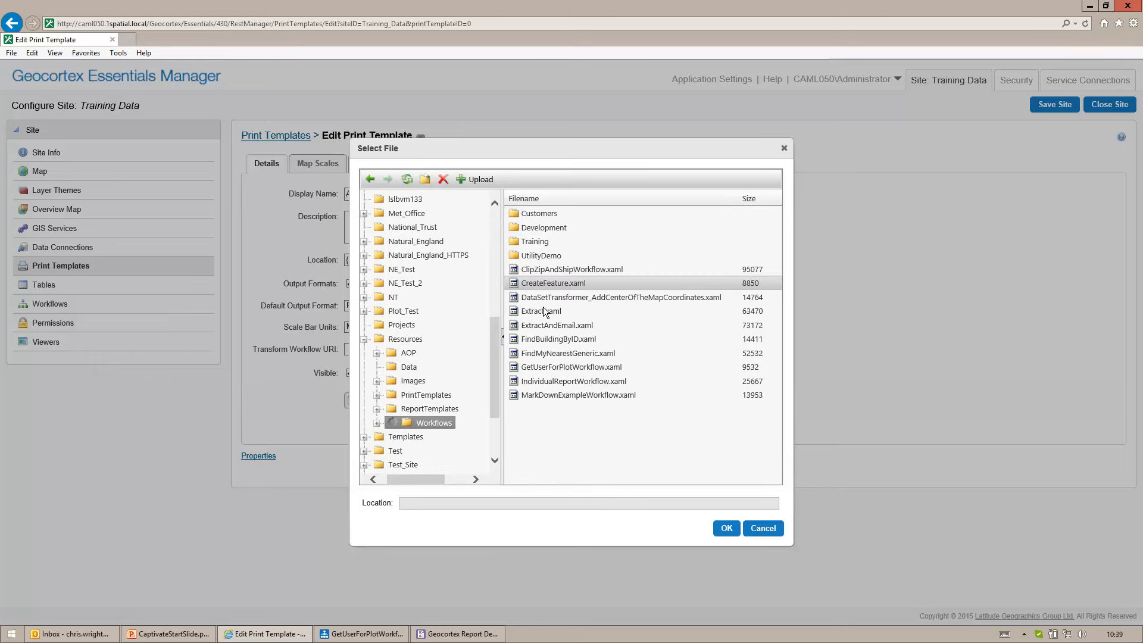
click(545, 366)
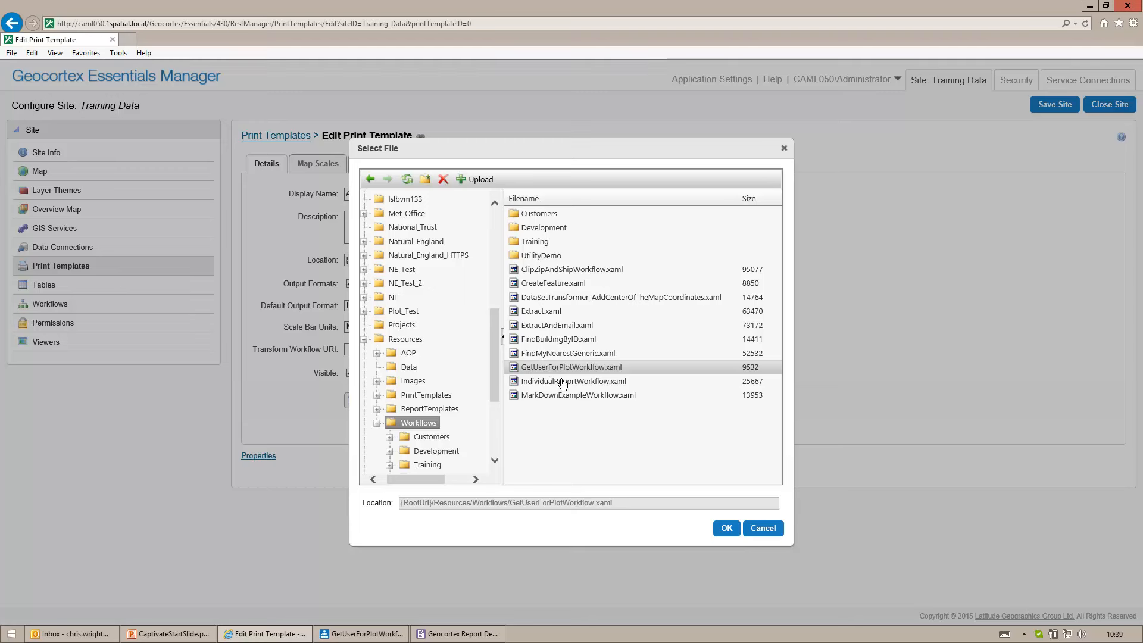
click(728, 530)
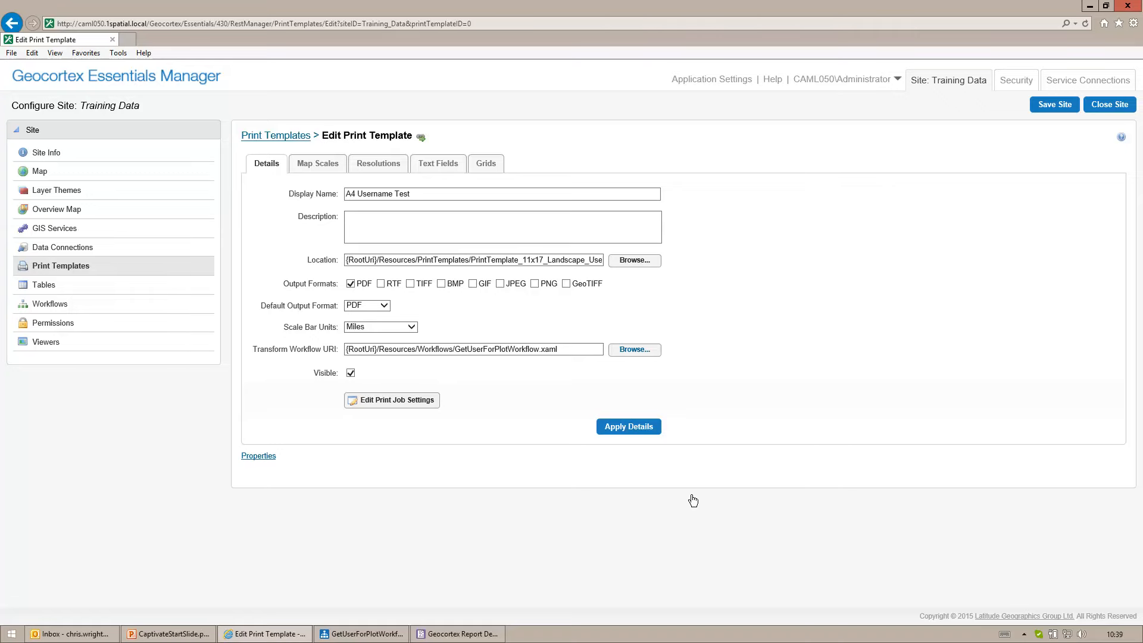
click(615, 429)
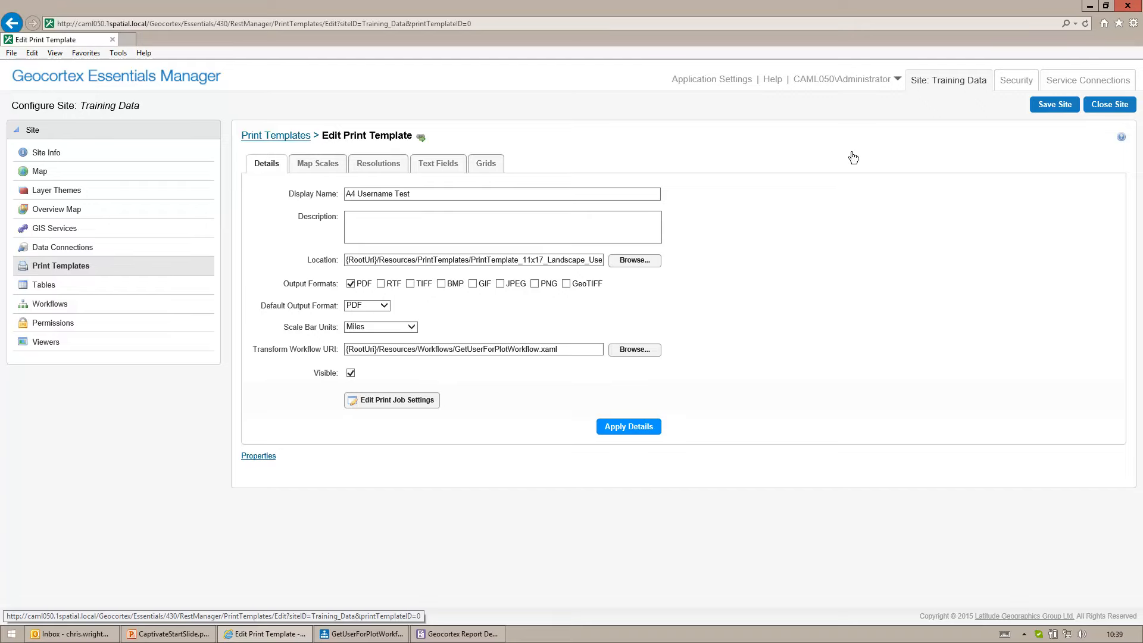
- Launch the HTML5 Markdown Example viewer from the site's list of viewers
click(52, 344)
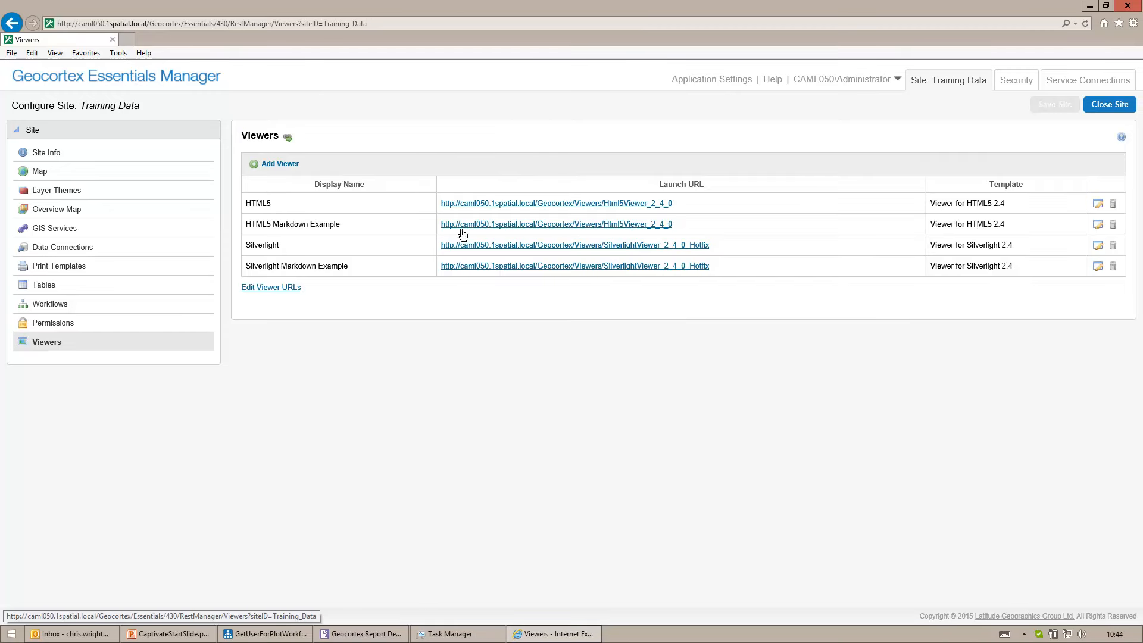
click(462, 230)
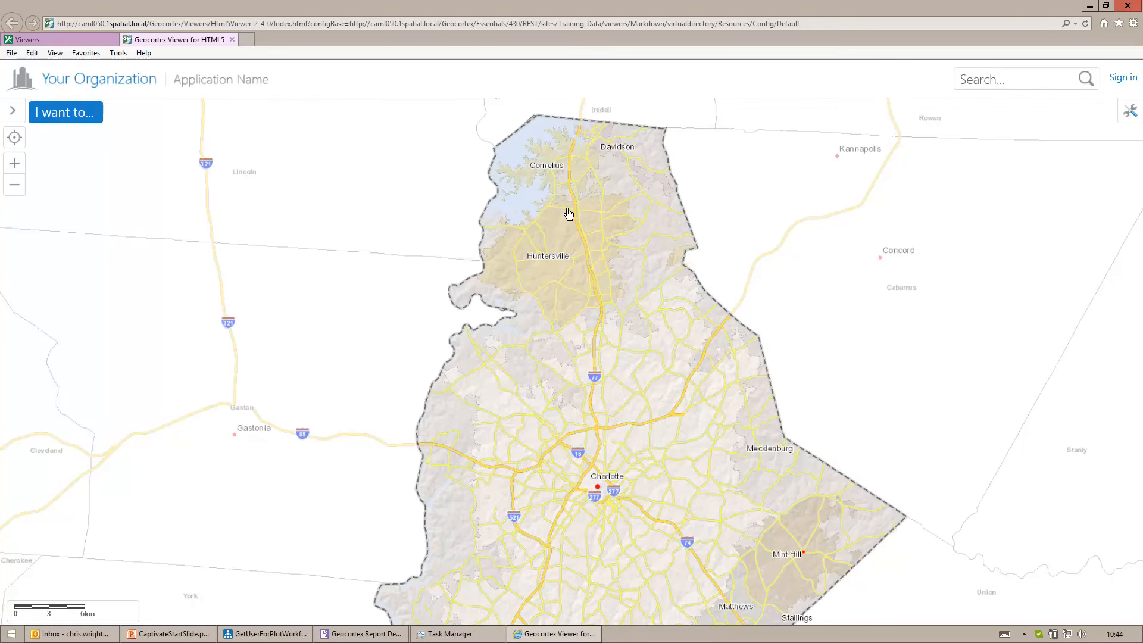
- Print the map as a PDF with the A4 Username Test layout at the current scale and view the resulting file
click(1129, 112)
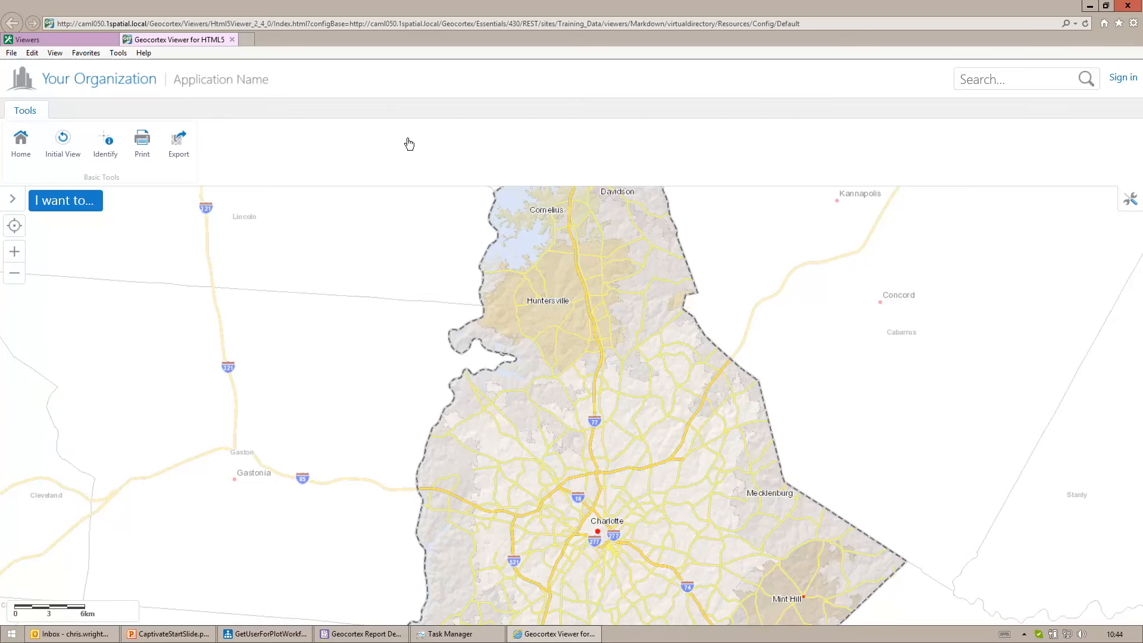
click(146, 149)
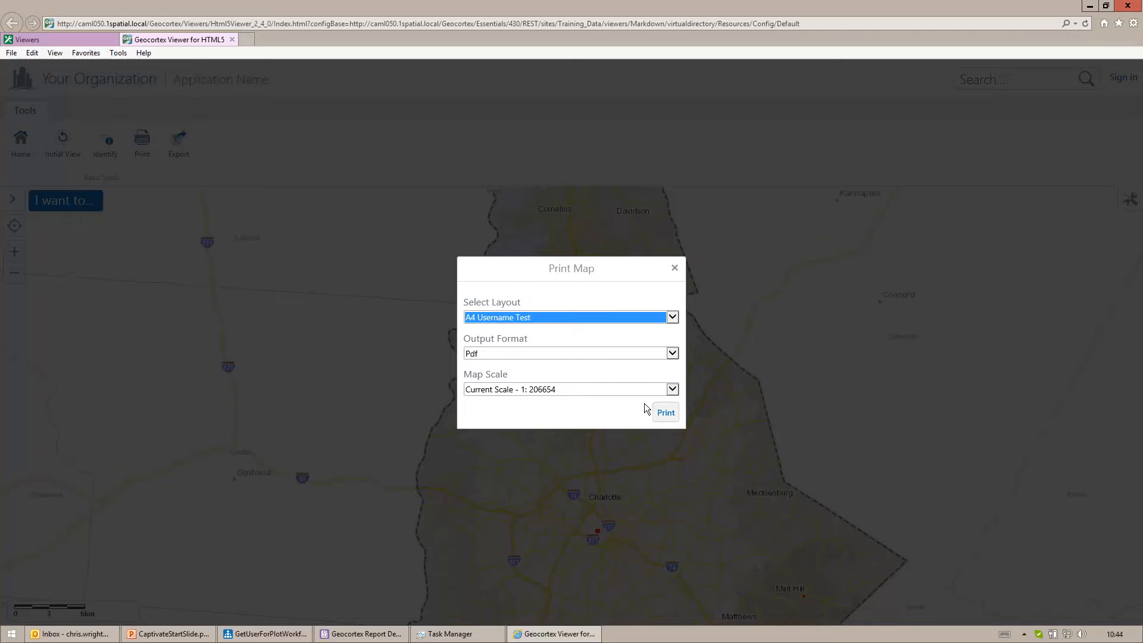
click(666, 413)
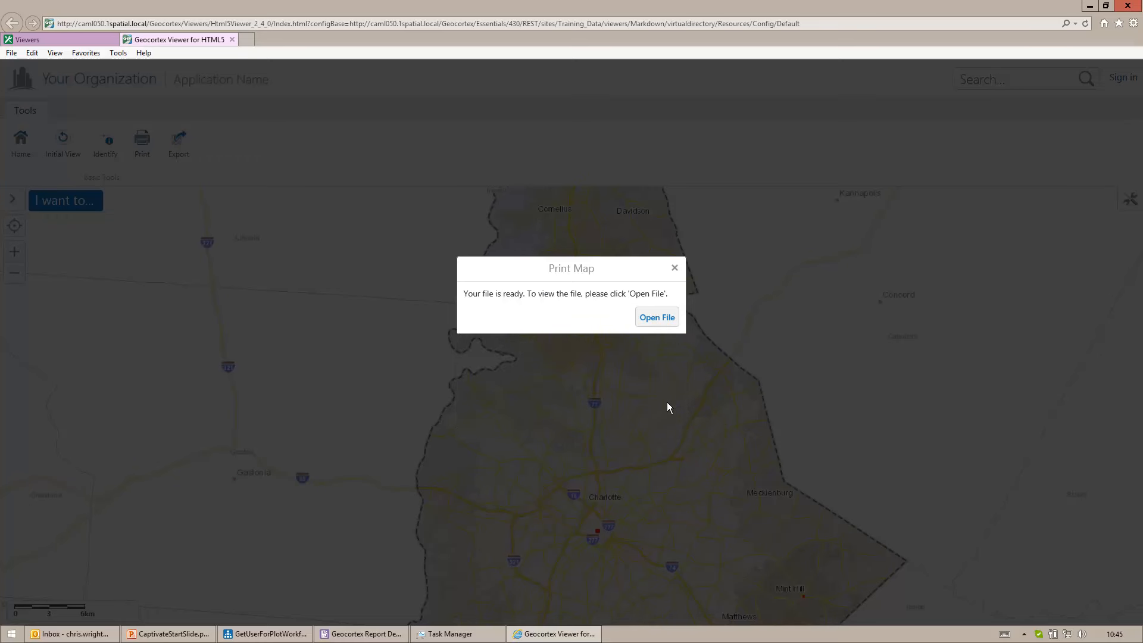
click(657, 317)
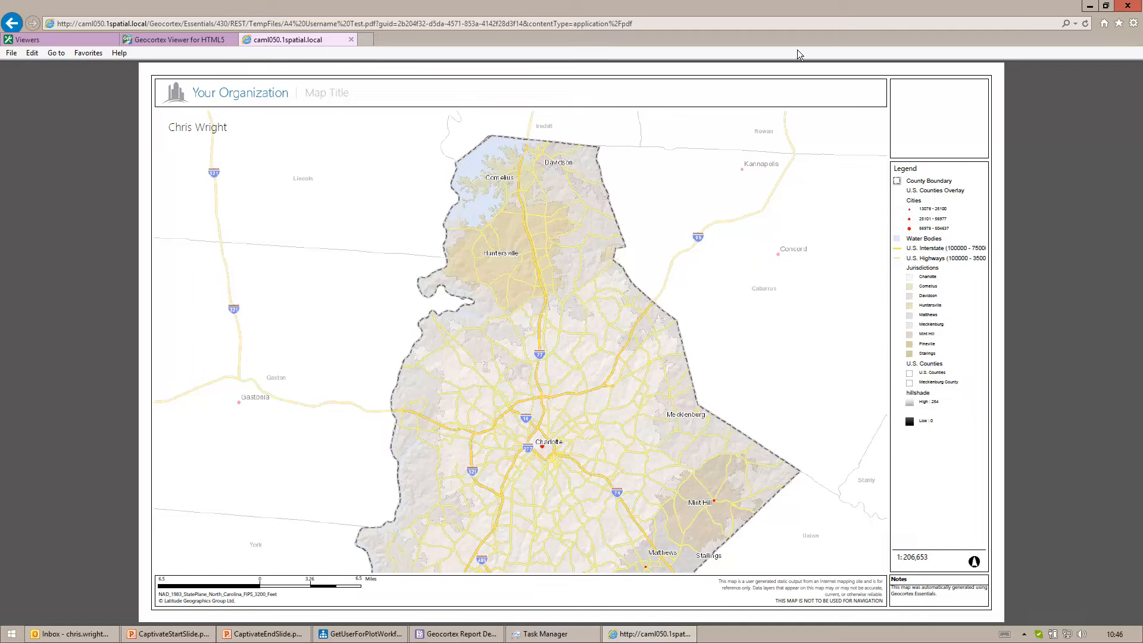
click(1090, 8)
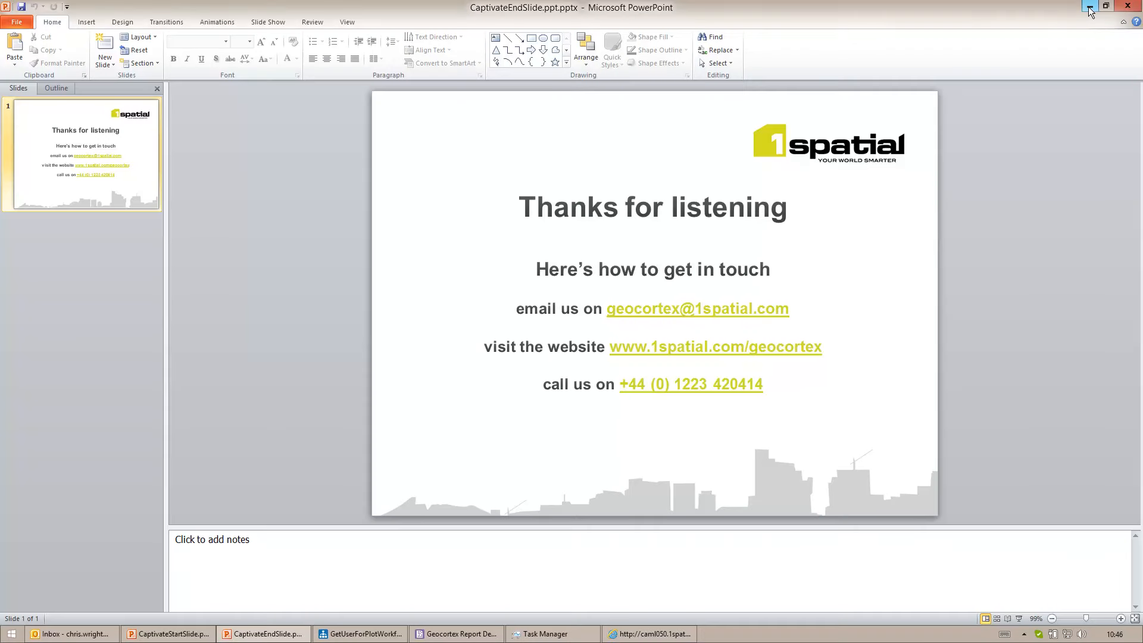